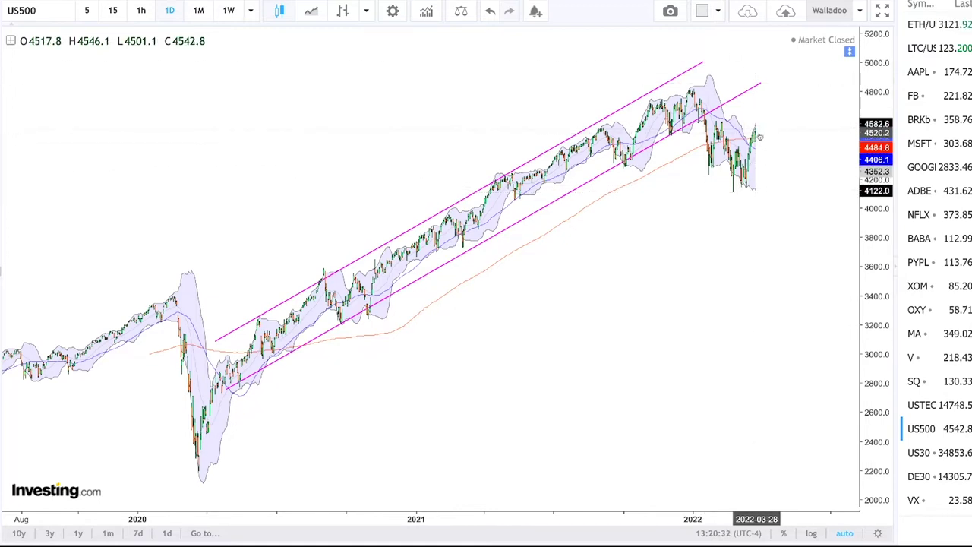
# Step: Examine the daily US500 price action against the rising magenta channel, from the 2022 candles out to the history since 2016
pyautogui.scroll(-2, 759, 136)
pyautogui.scroll(5, 741, 175)
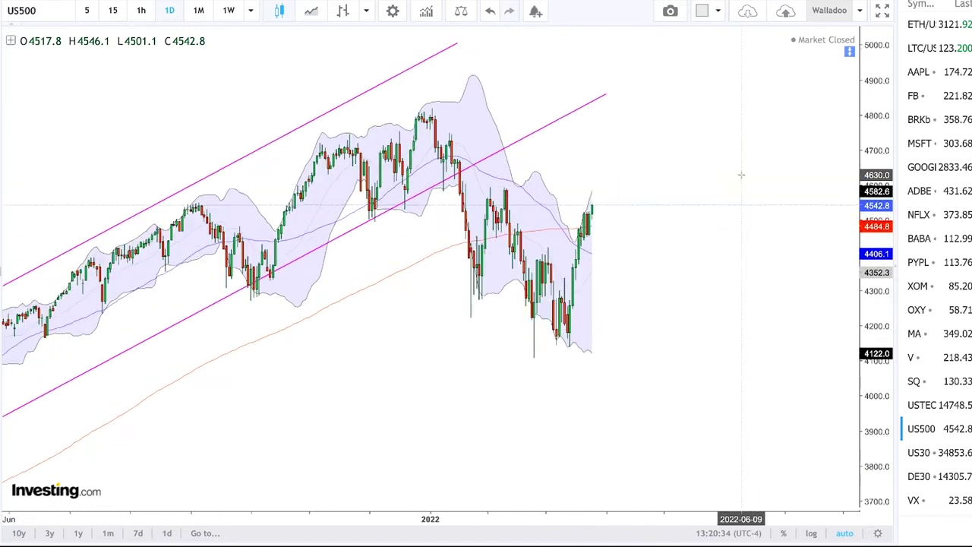
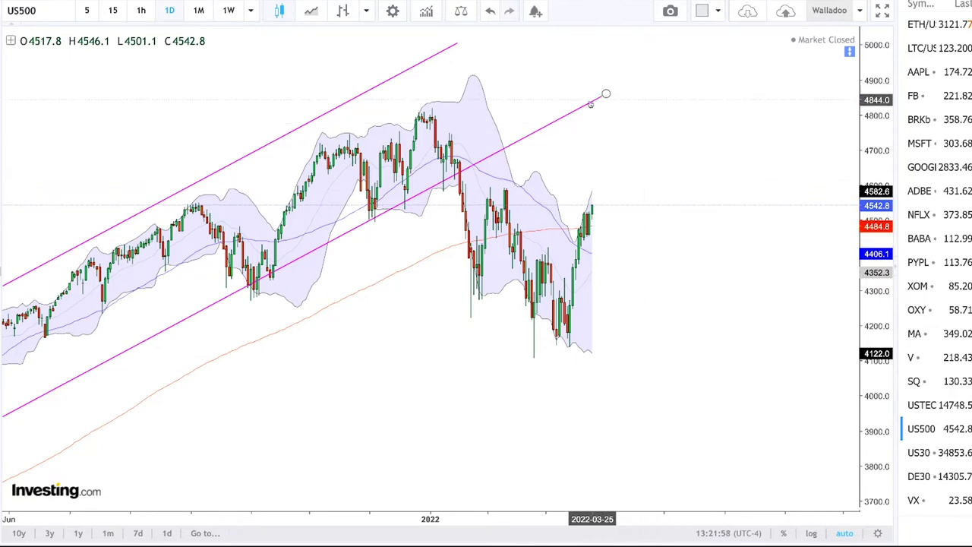
pyautogui.scroll(2, 681, 243)
pyautogui.scroll(-4, 681, 243)
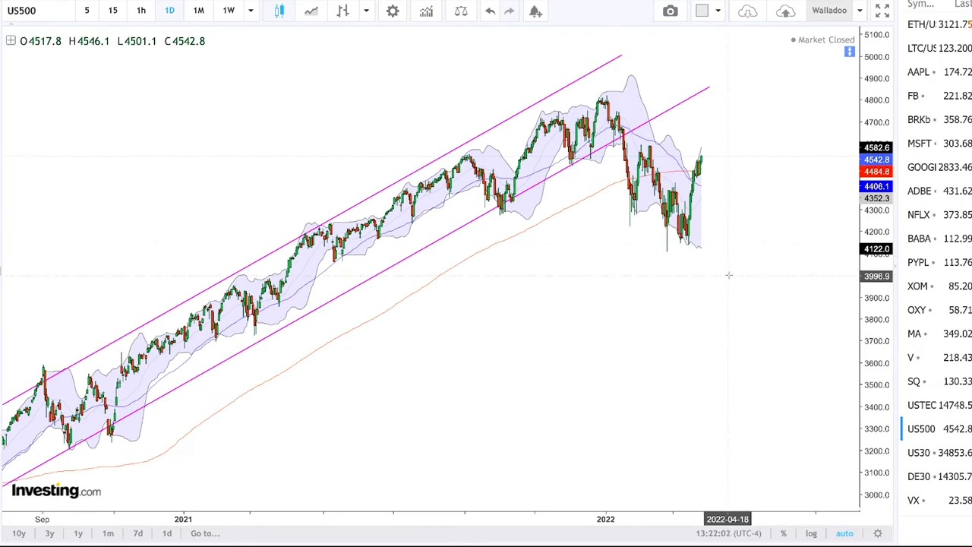
pyautogui.moveTo(747, 280); pyautogui.dragTo(713, 283)
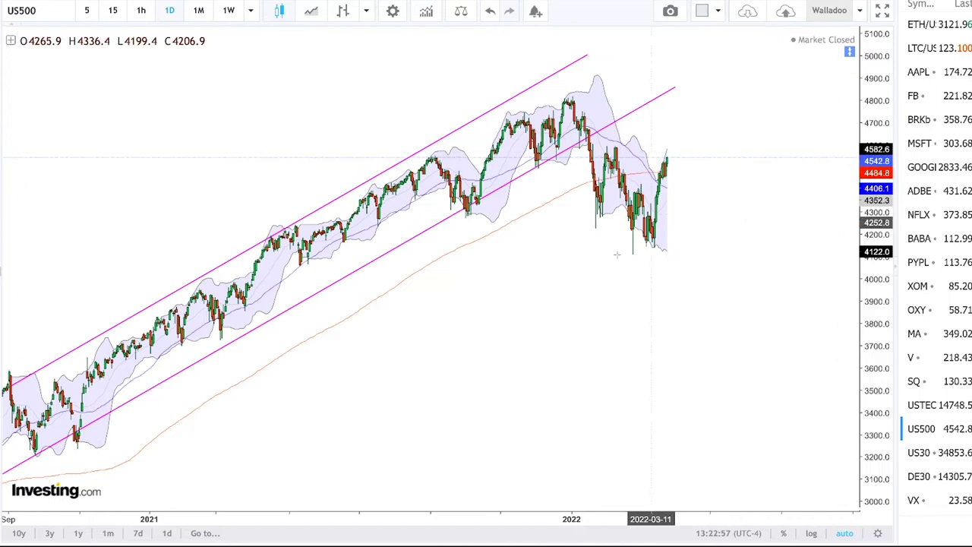
pyautogui.scroll(-6, 541, 345)
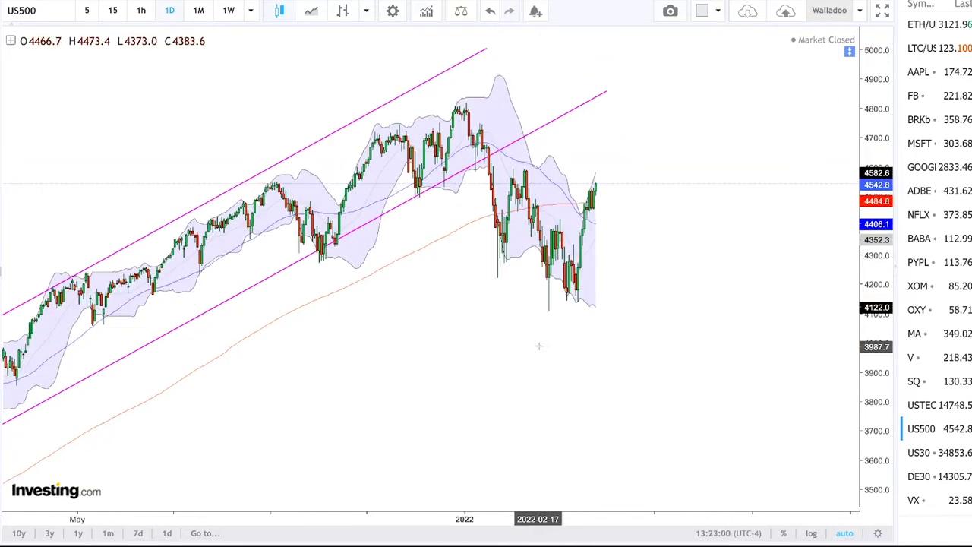
pyautogui.scroll(-2, 544, 345)
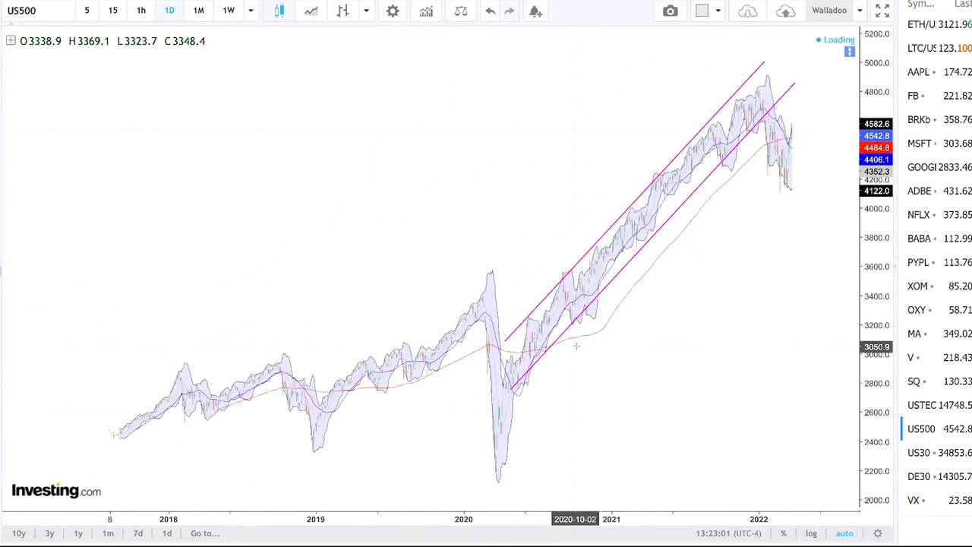
pyautogui.scroll(-2, 645, 349)
pyautogui.scroll(-1, 651, 351)
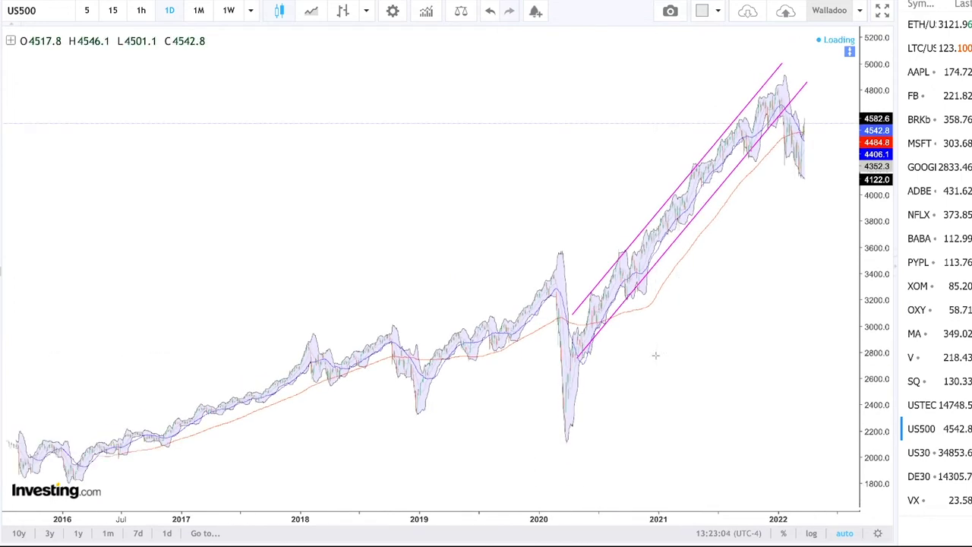
pyautogui.scroll(-1, 672, 349)
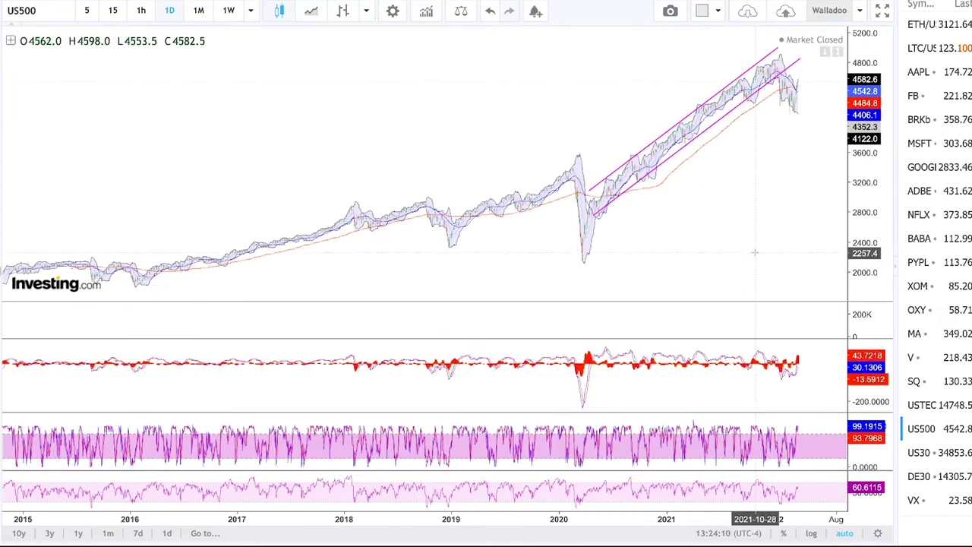
# Step: Compare the daily US500 chart with its weekly timeframe, examining price and the indicators below it back to 2003
pyautogui.scroll(5, 755, 253)
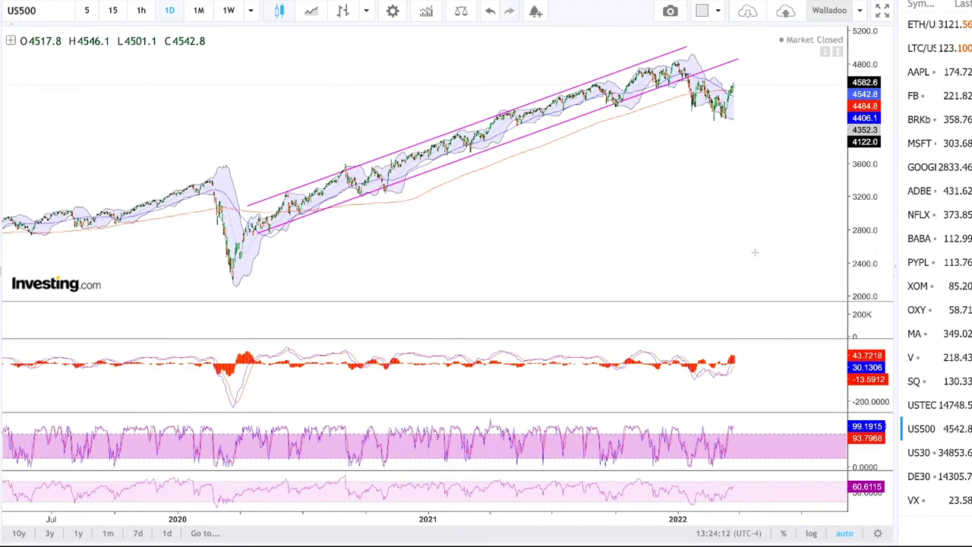
pyautogui.scroll(1, 755, 252)
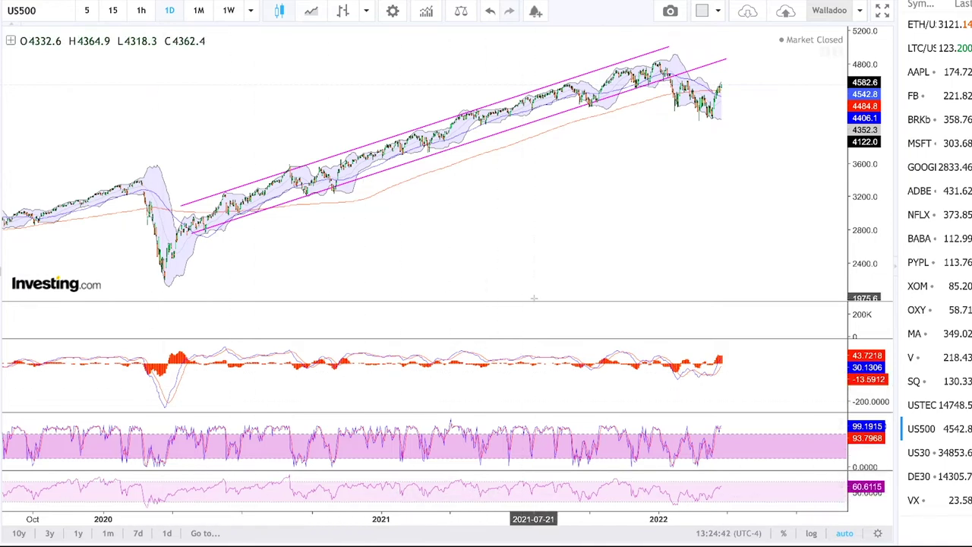
pyautogui.click(229, 10)
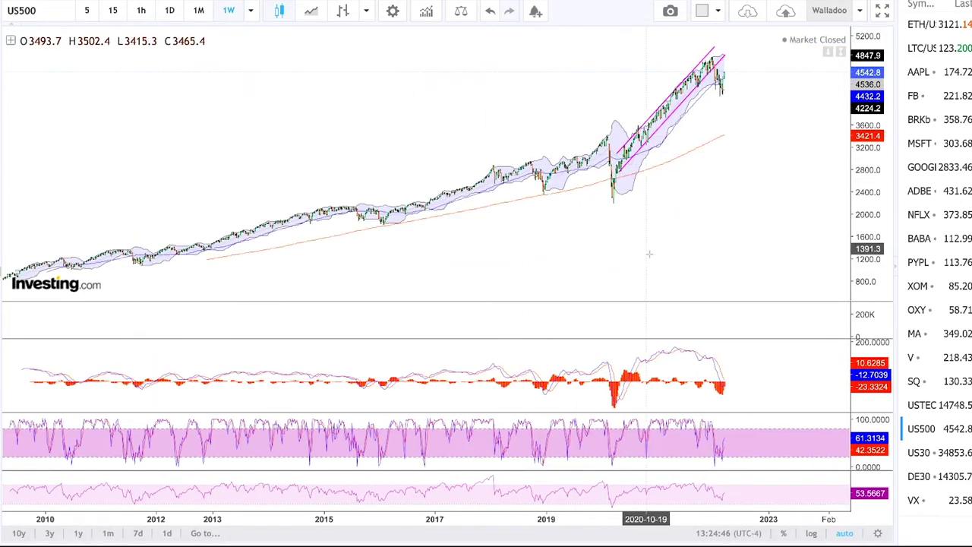
pyautogui.scroll(5, 652, 247)
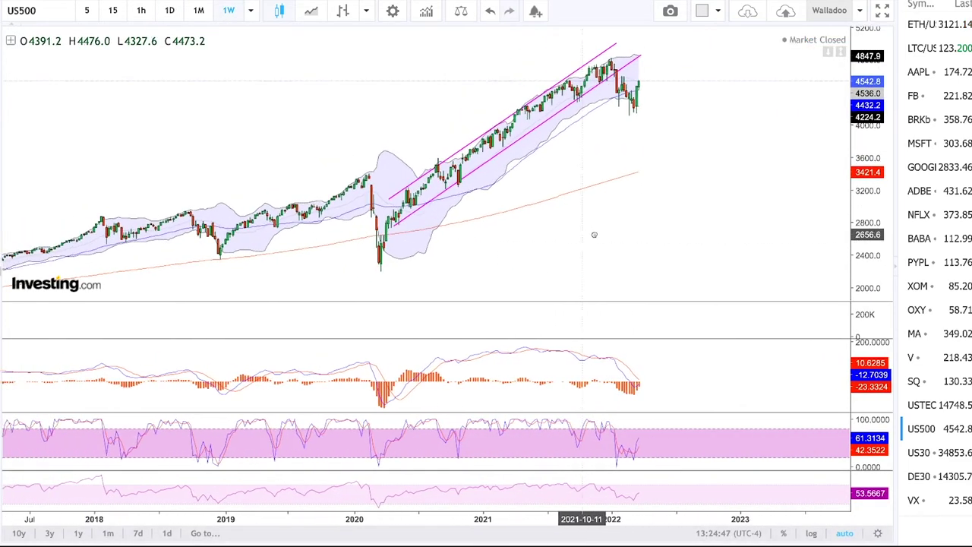
pyautogui.scroll(-2, 649, 234)
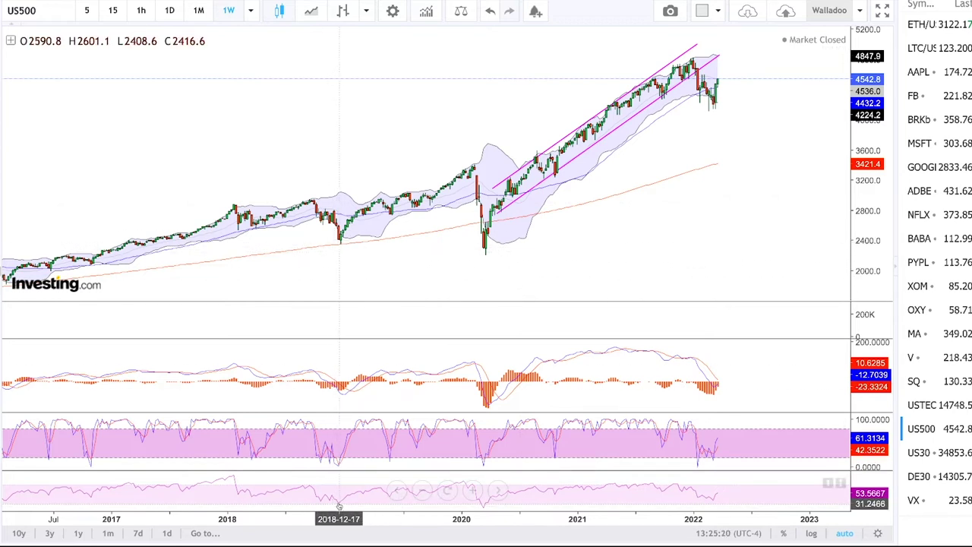
pyautogui.scroll(3, 339, 507)
pyautogui.scroll(-6, 418, 425)
pyautogui.scroll(-4, 425, 409)
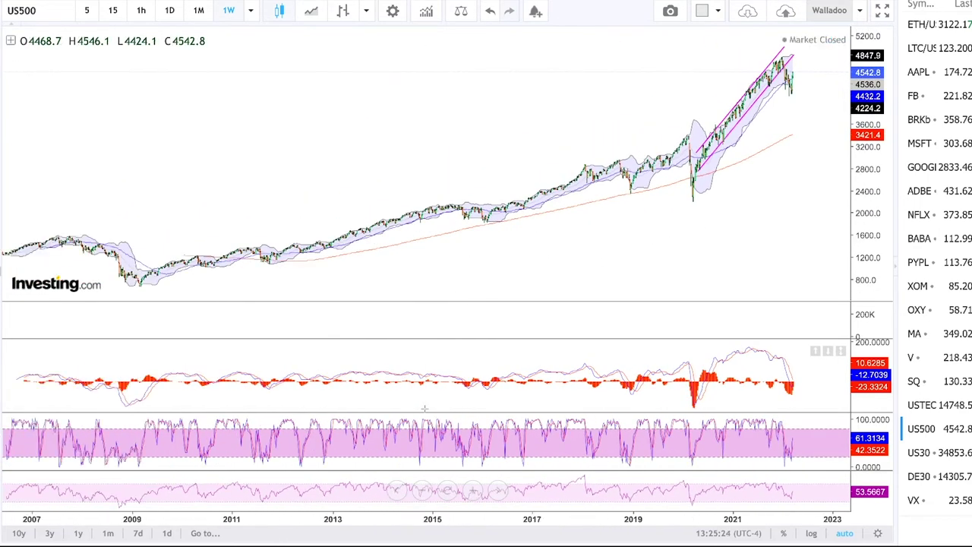
pyautogui.scroll(-2, 425, 408)
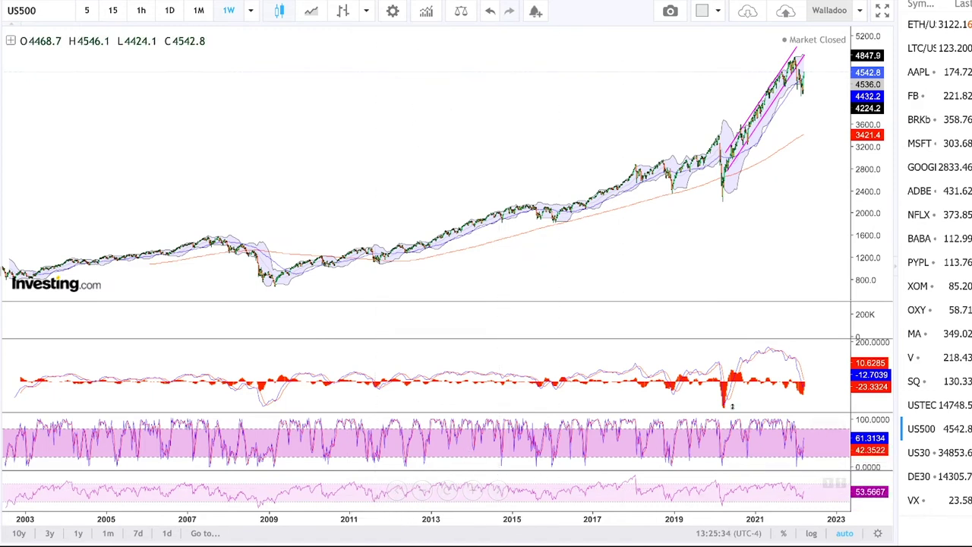
# Step: Examine the weekly MACD crossovers on US500 from the 2020 recovery back through 2019, 2016, 2011 and 2009
pyautogui.scroll(10, 732, 407)
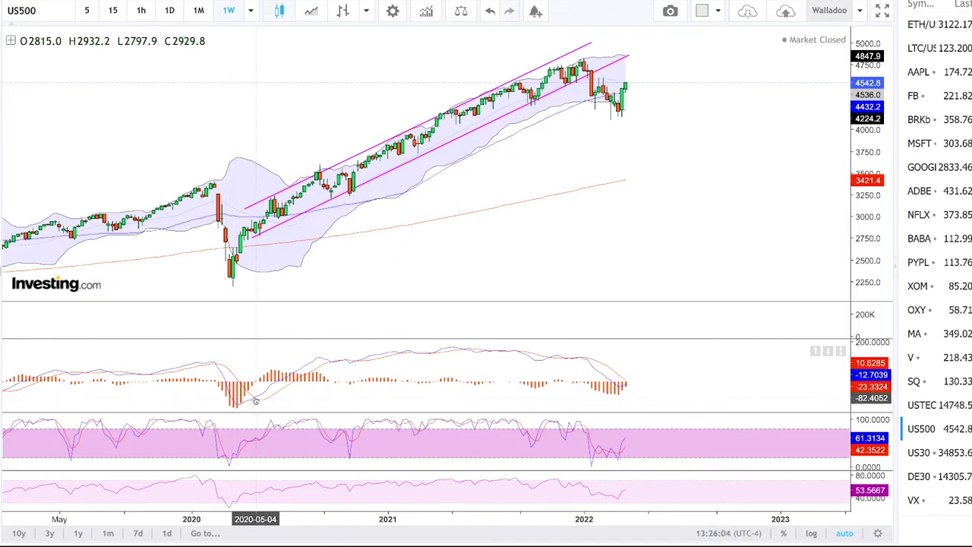
pyautogui.scroll(2, 422, 389)
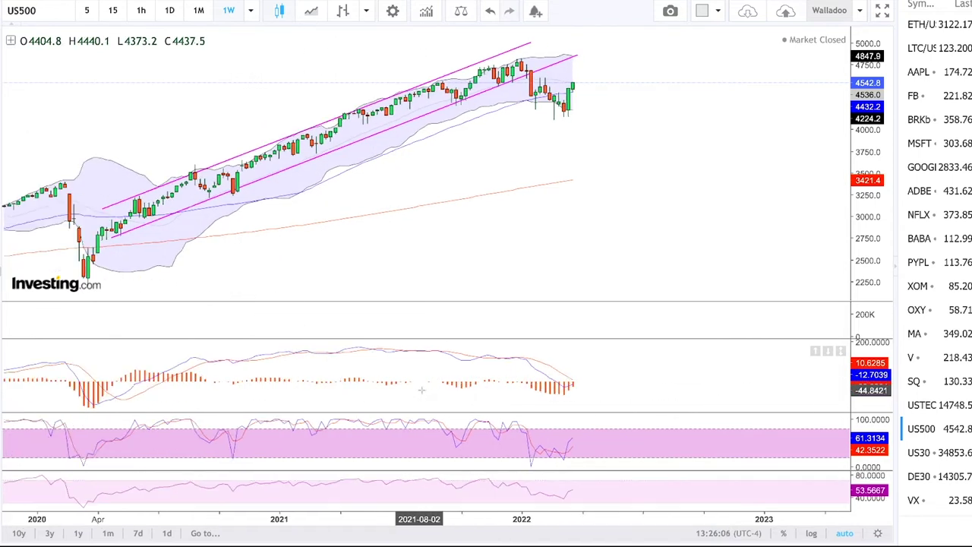
pyautogui.scroll(-4, 423, 388)
pyautogui.scroll(-2, 423, 389)
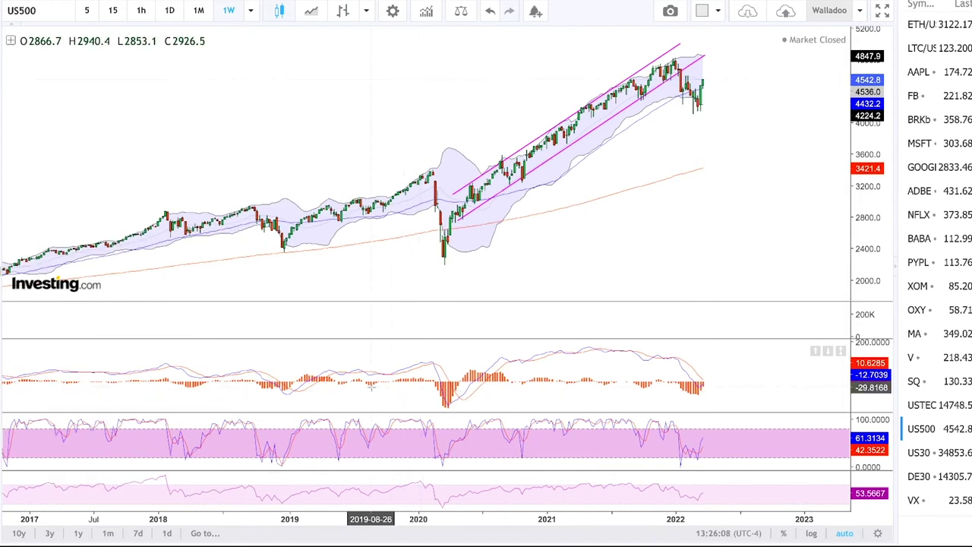
pyautogui.scroll(-2, 414, 392)
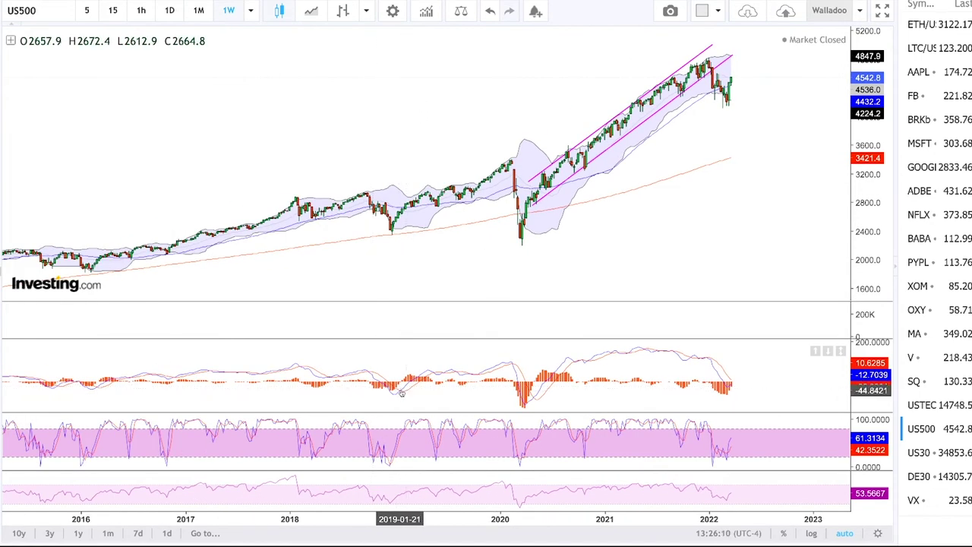
pyautogui.scroll(-3, 402, 392)
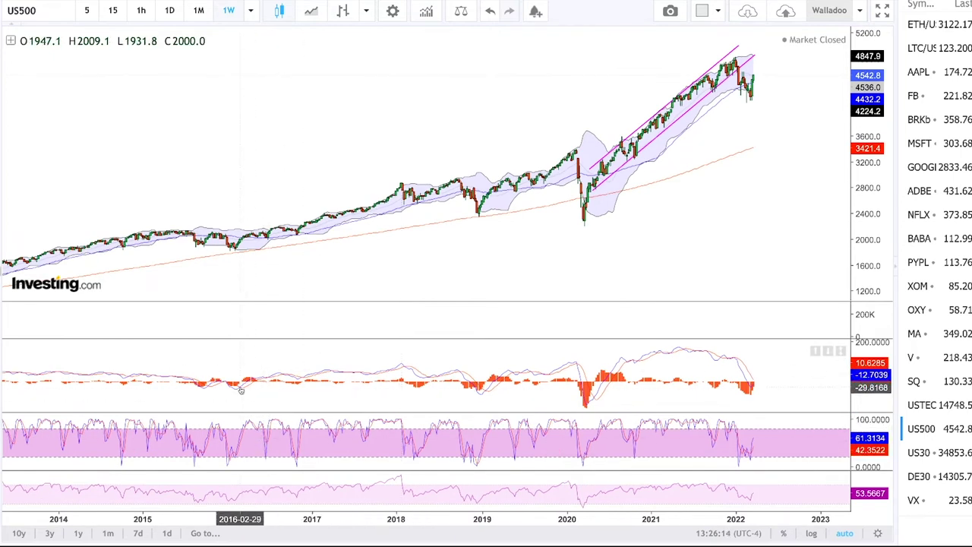
pyautogui.scroll(-3, 240, 390)
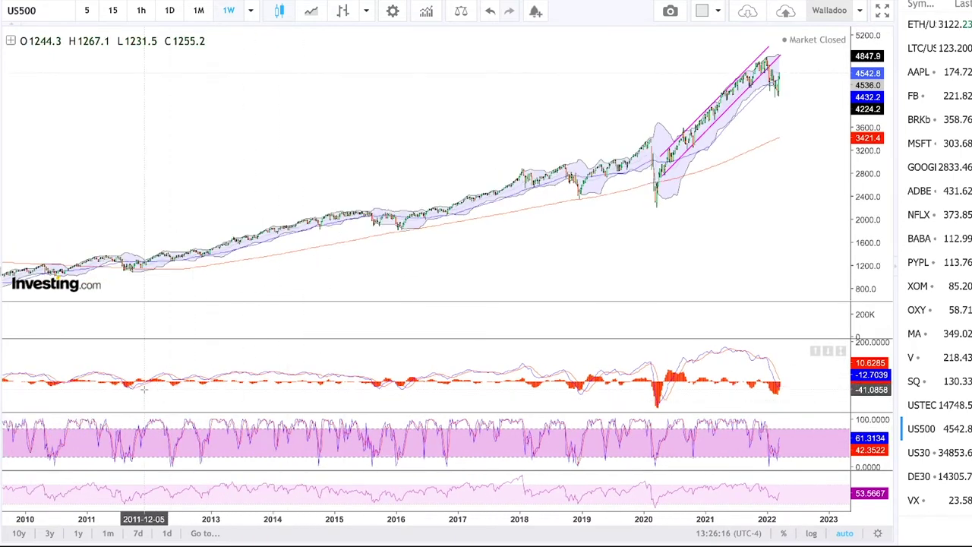
pyautogui.scroll(-3, 156, 389)
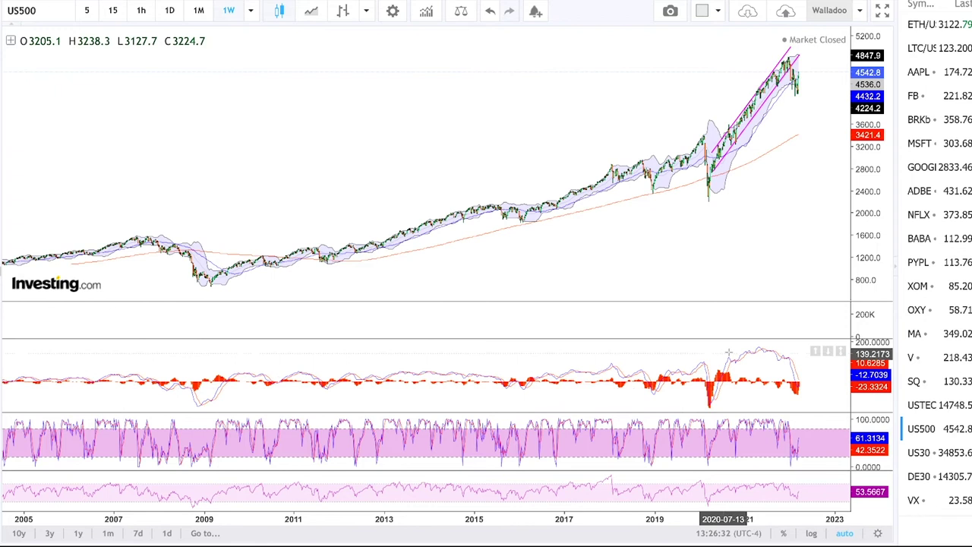
pyautogui.scroll(5, 729, 365)
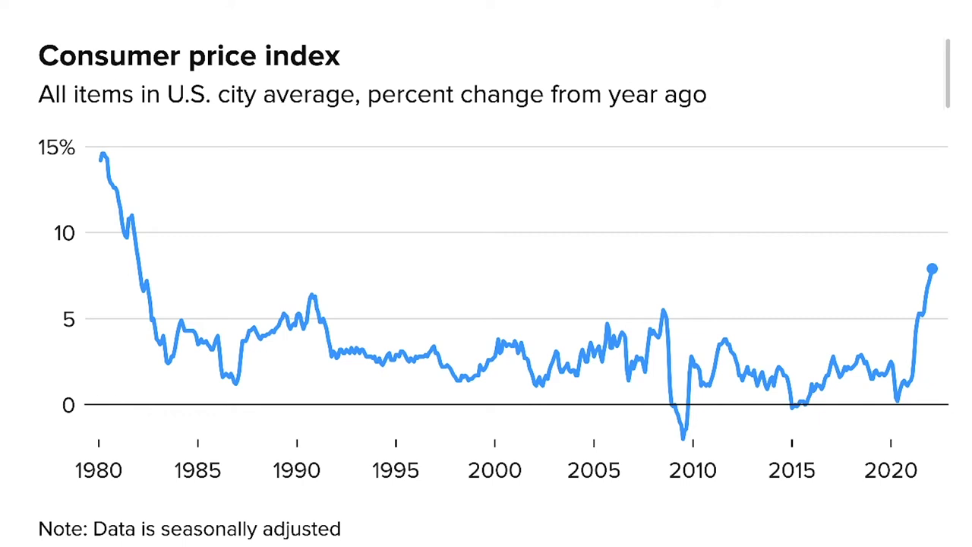
# Step: Read the latest points on the consumer price index chart and the Federal Reserve total assets chart
pyautogui.moveTo(937, 276)
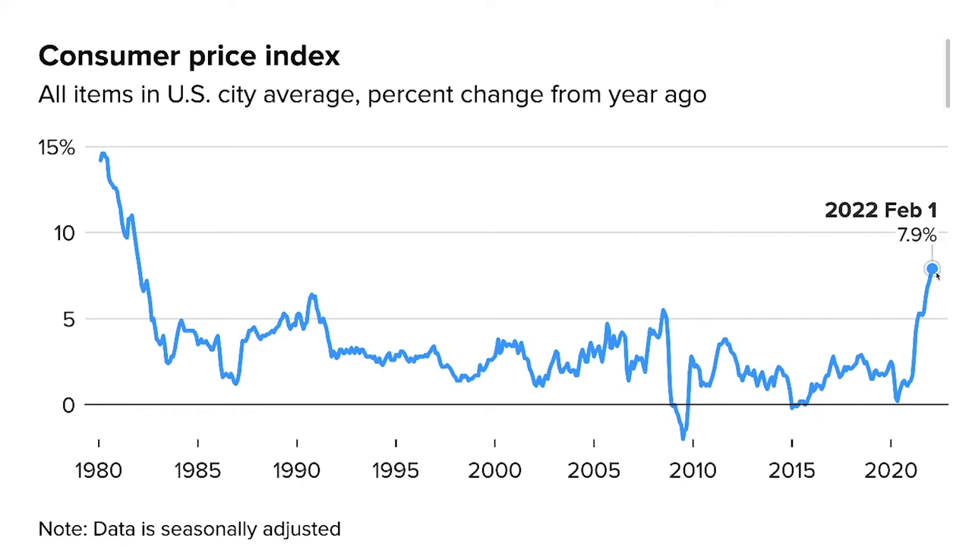
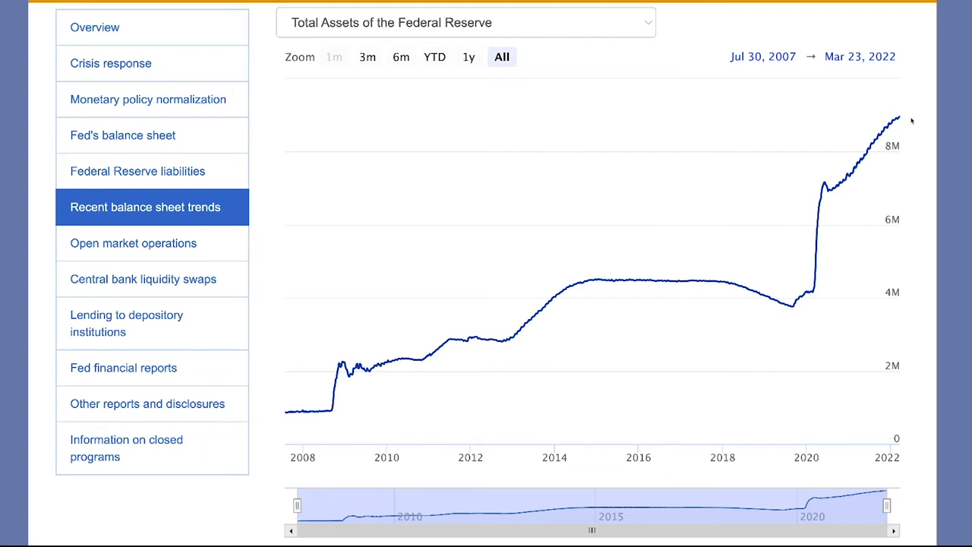
pyautogui.moveTo(899, 119)
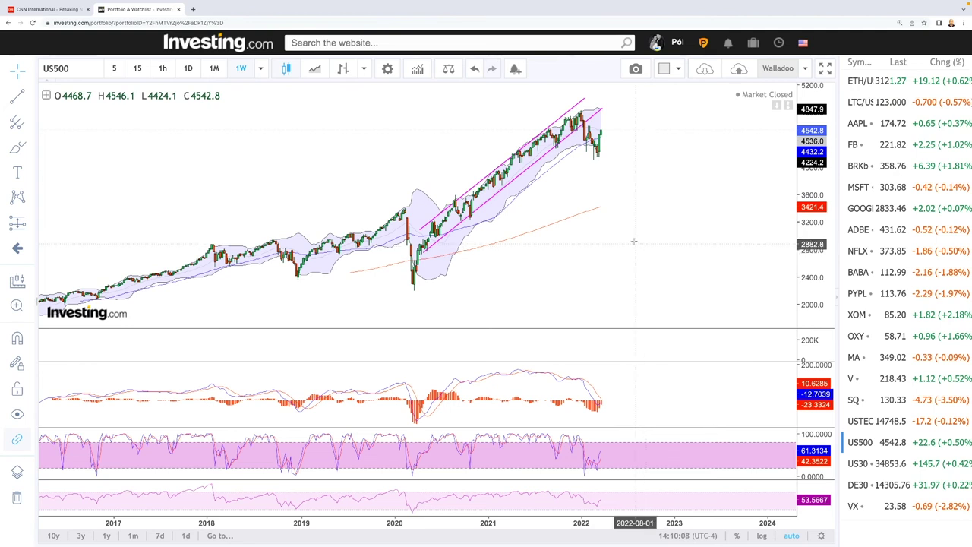
# Step: Switch the US500 chart from weekly back to daily candles, showing the price action since October 2021
pyautogui.scroll(2, 638, 239)
pyautogui.moveTo(572, 205); pyautogui.dragTo(636, 200)
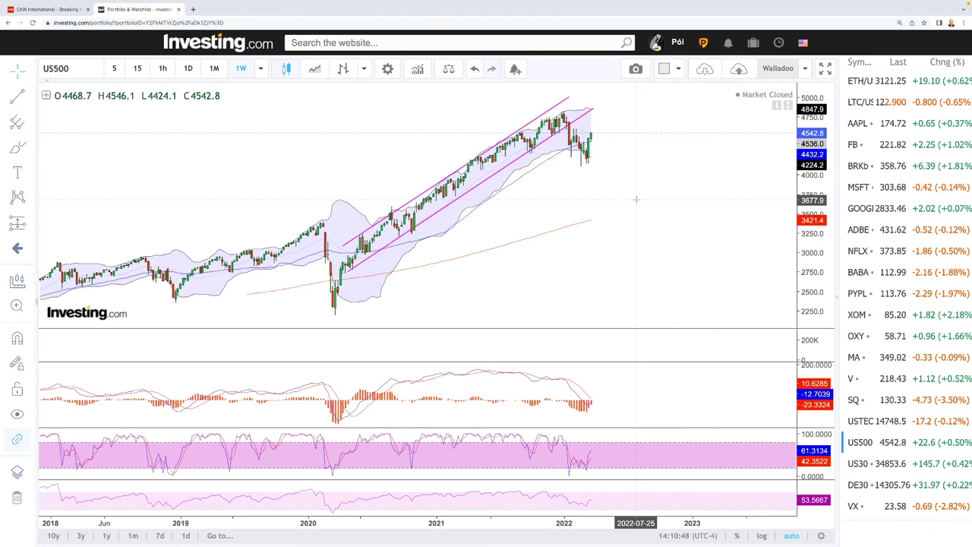
pyautogui.click(19, 149)
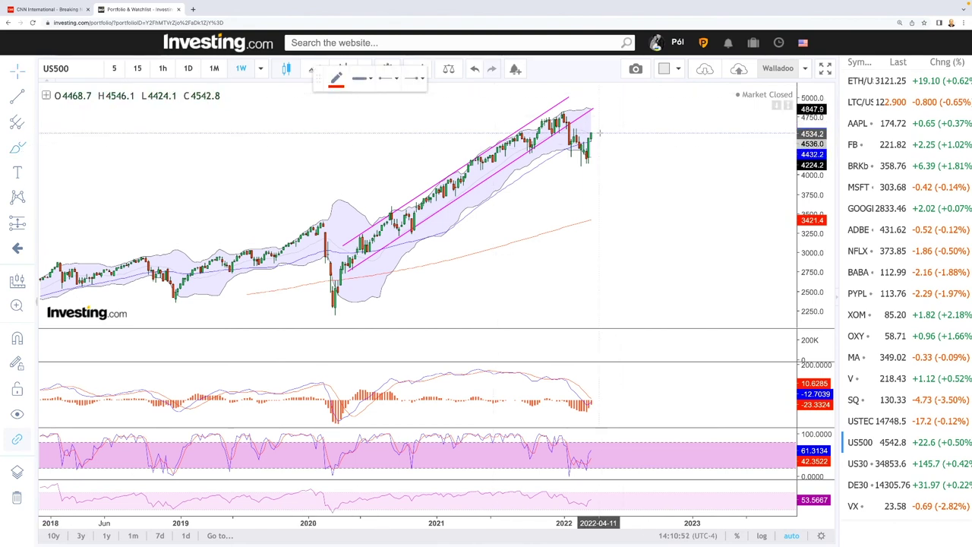
pyautogui.scroll(3, 532, 159)
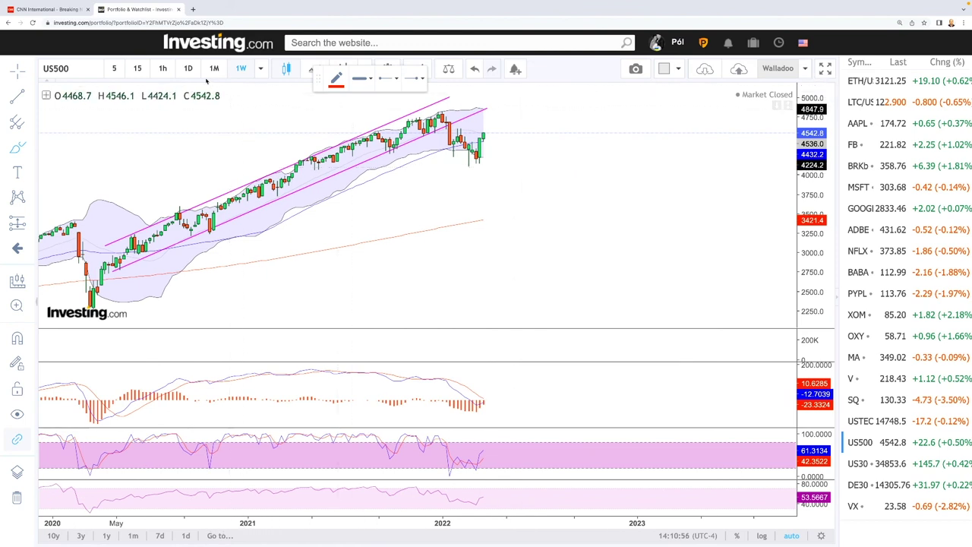
pyautogui.click(188, 69)
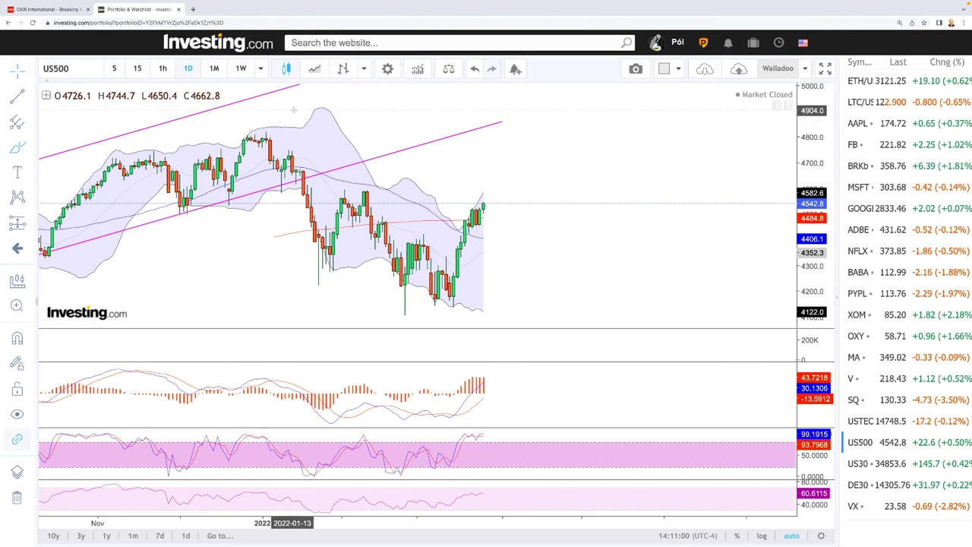
pyautogui.moveTo(510, 160); pyautogui.dragTo(685, 161)
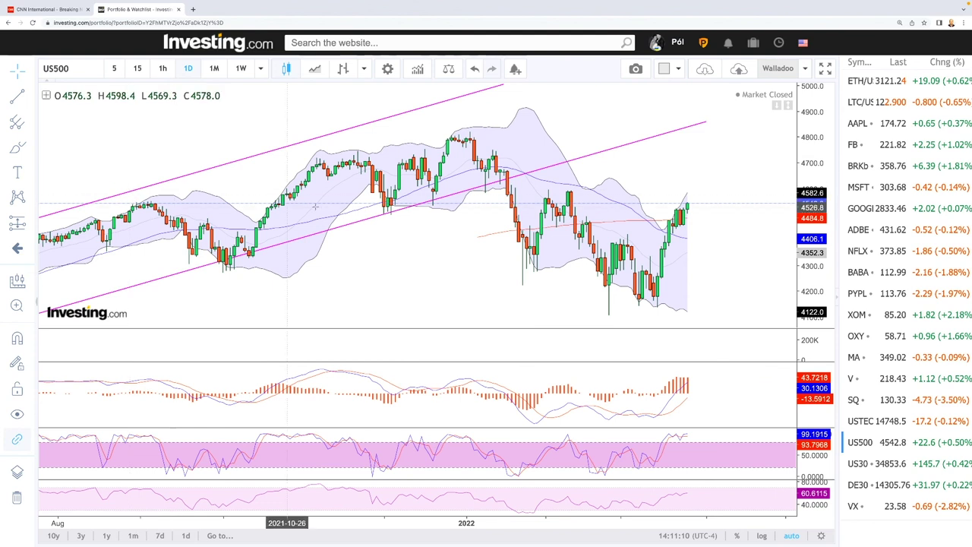
pyautogui.moveTo(721, 201); pyautogui.dragTo(620, 202)
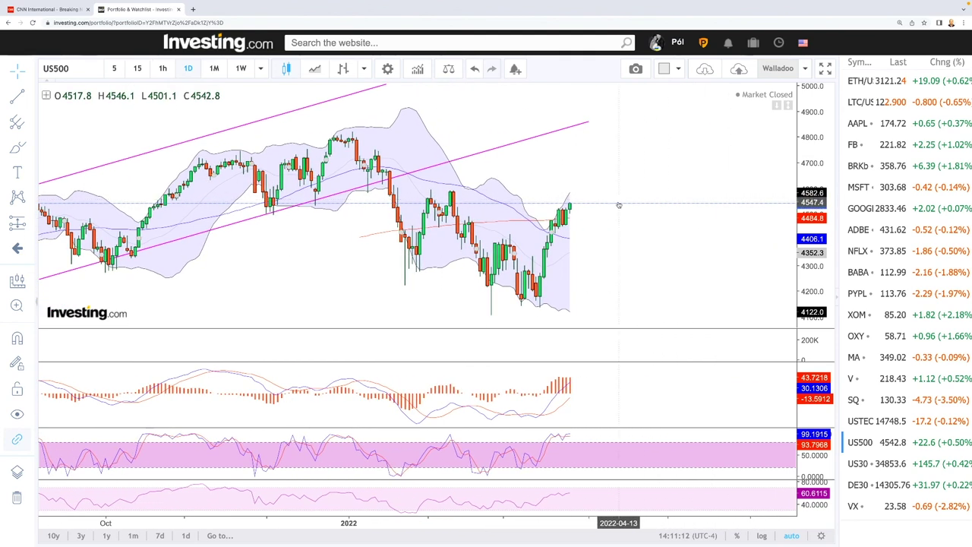
# Step: Sketch a brush curve falling from the latest daily candle to about 4120 in early April 2022, and delete it
pyautogui.click(18, 149)
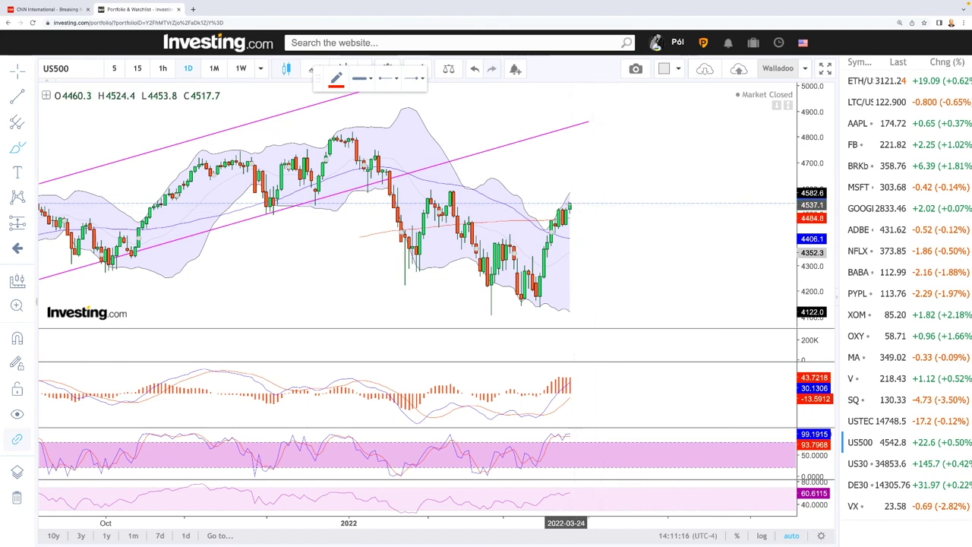
pyautogui.click(570, 204)
pyautogui.moveTo(586, 221); pyautogui.dragTo(611, 313)
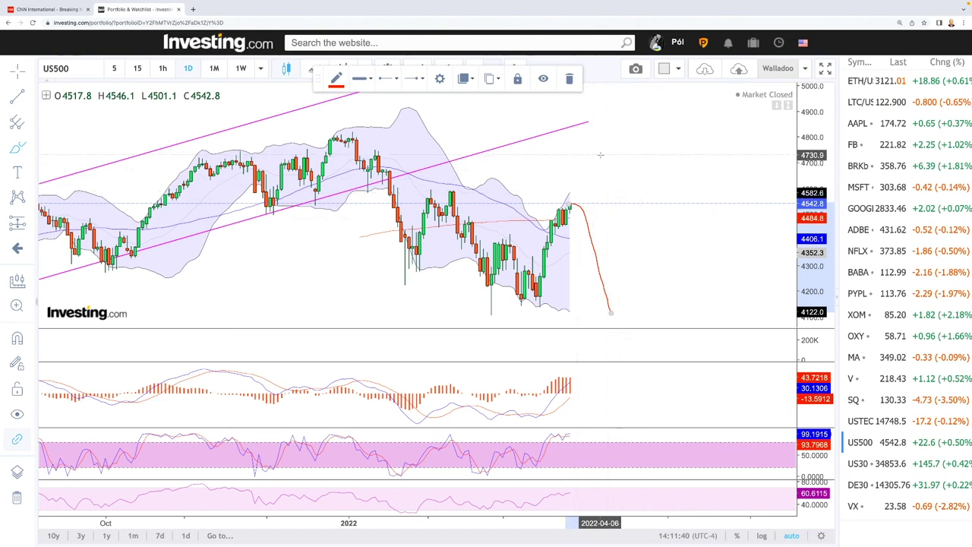
pyautogui.click(570, 81)
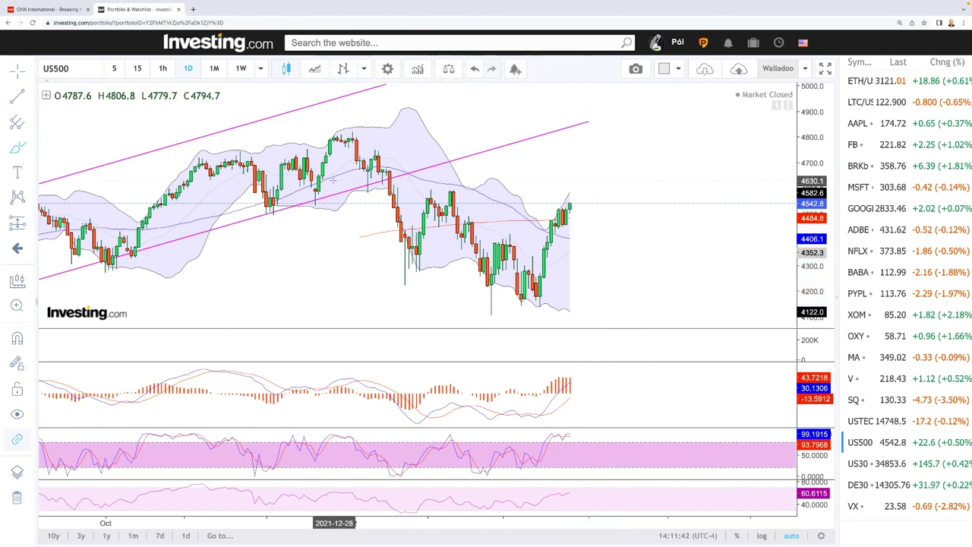
# Step: Sketch a wavy sideways brush curve from the latest daily candle, swinging between about 4470 and 4550, and delete it
pyautogui.click(31, 148)
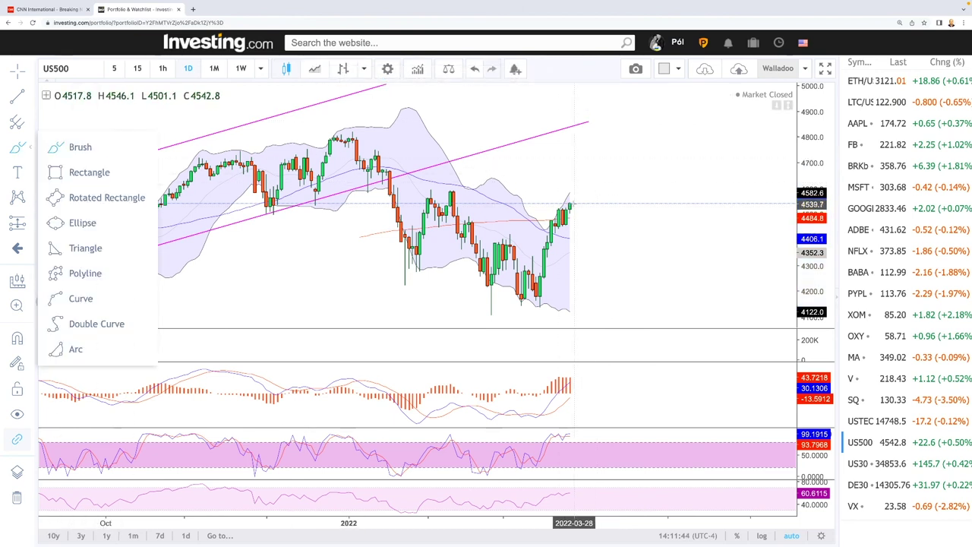
pyautogui.click(577, 200)
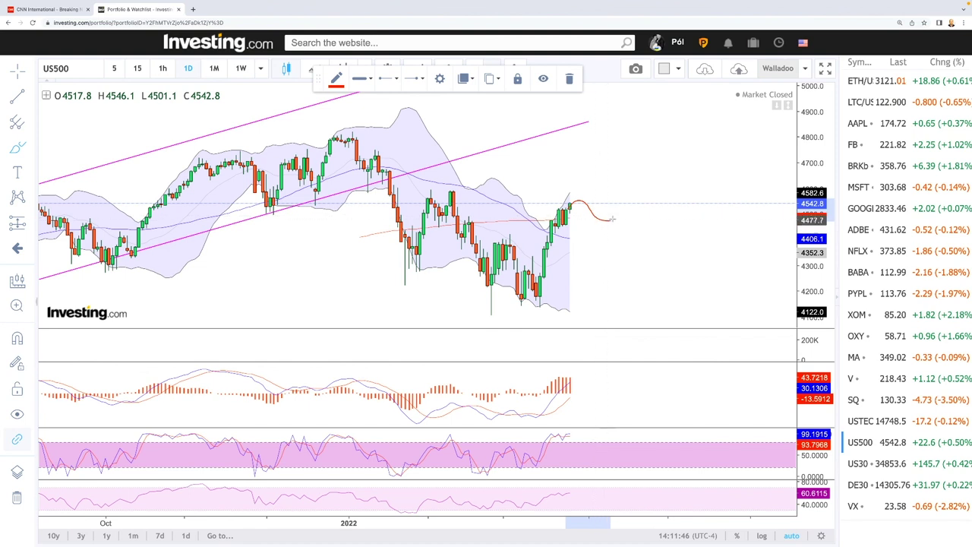
pyautogui.moveTo(632, 203); pyautogui.dragTo(713, 206)
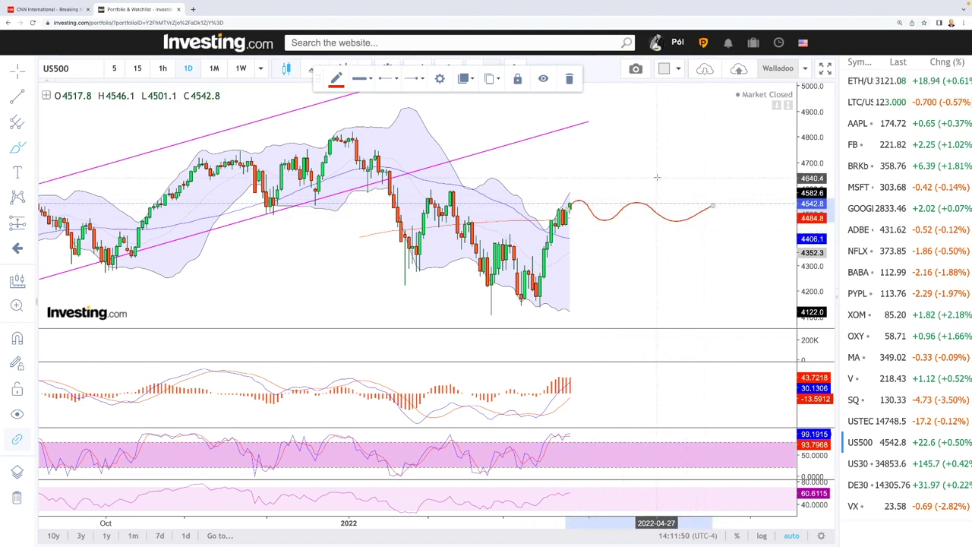
pyautogui.click(571, 81)
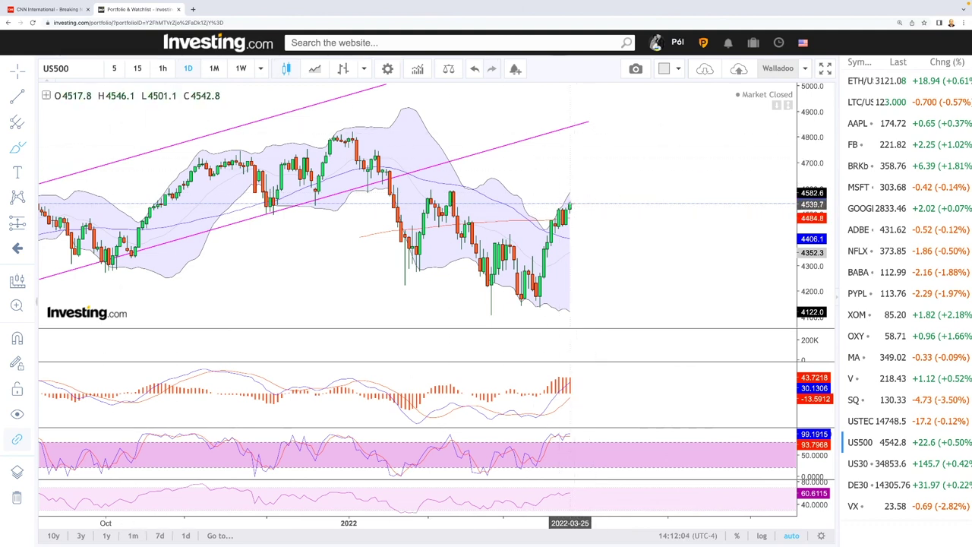
# Step: Sketch a brush curve from the latest daily candle that dips to about 4410 and climbs to about 4684 by mid-April 2022
pyautogui.click(540, 221)
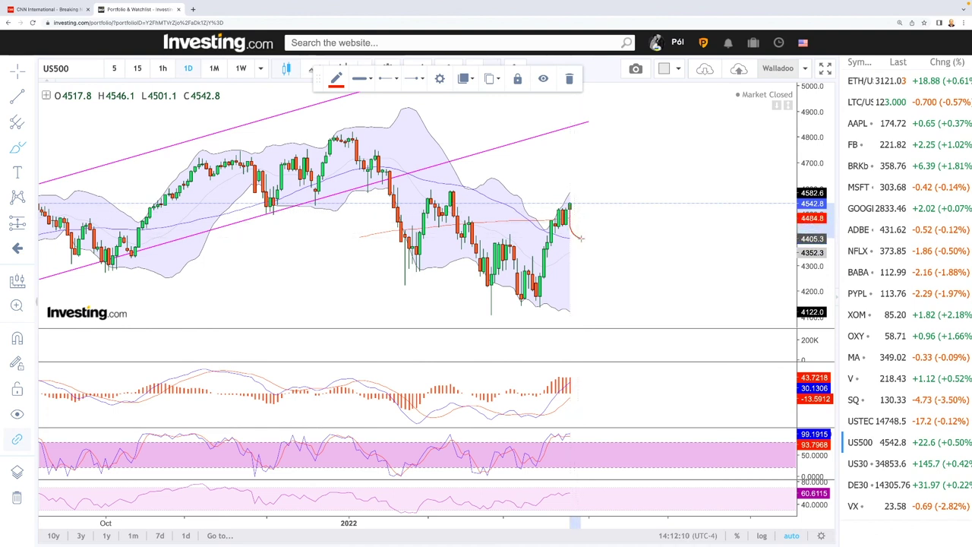
pyautogui.moveTo(594, 222); pyautogui.dragTo(624, 165)
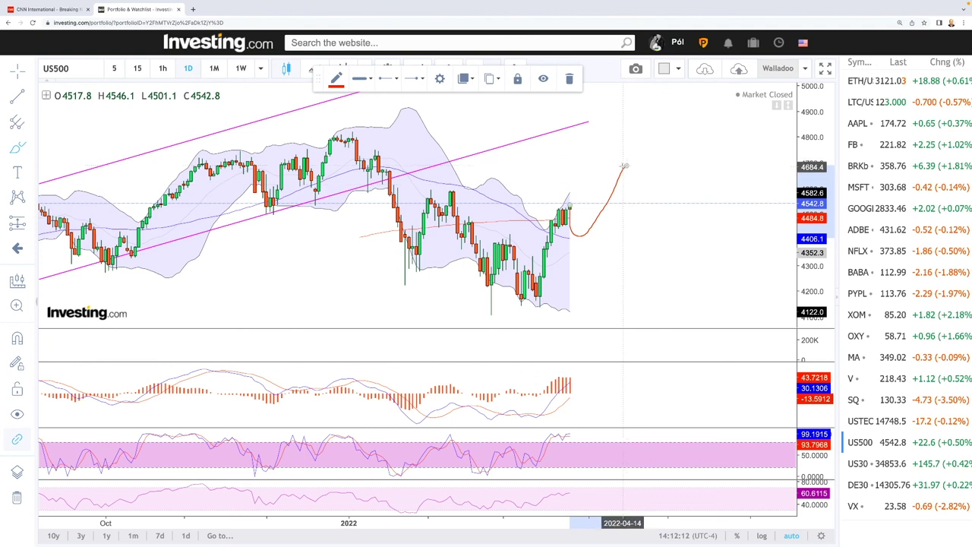